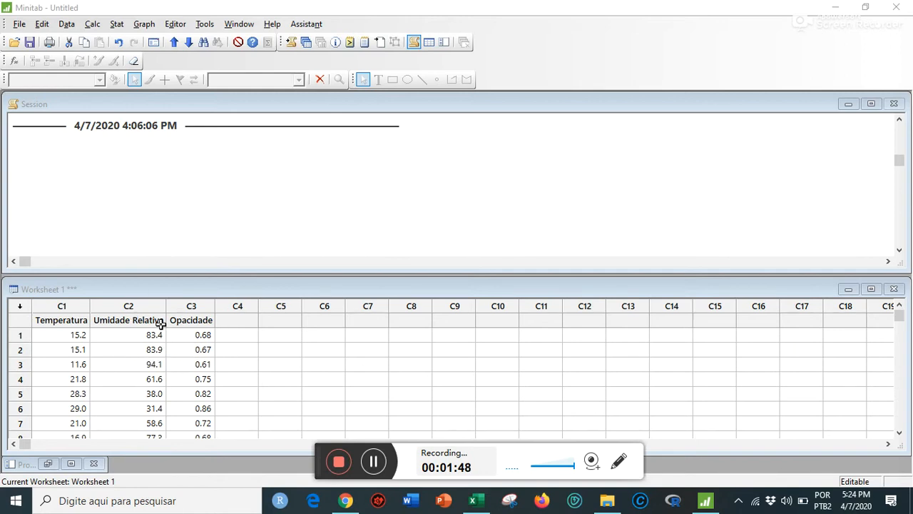
Step: Start a Contour Plot and clear the existing Z, Y and X variable assignments
click(144, 23)
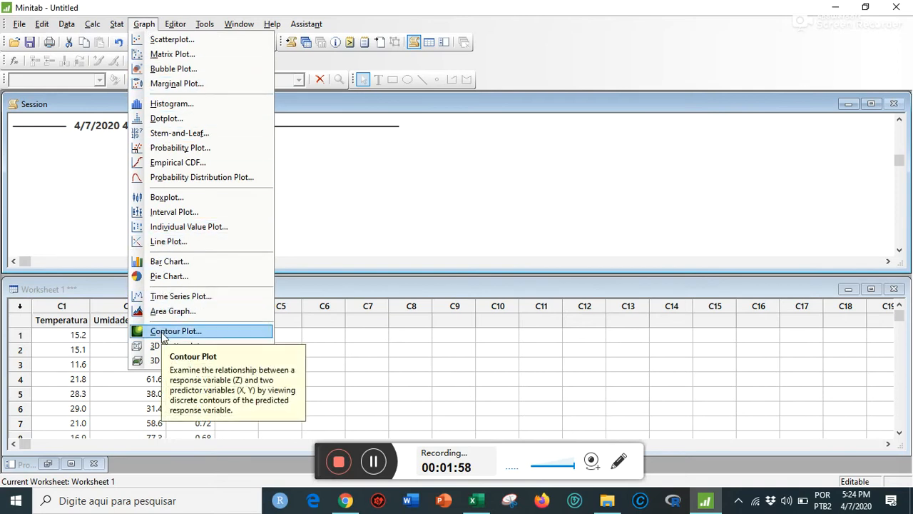
click(164, 332)
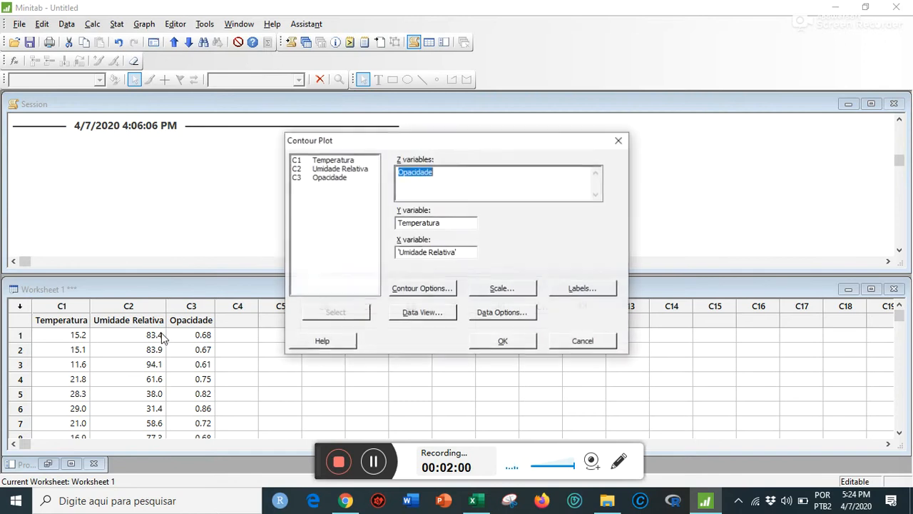
key(BackSpace)
drag(444, 222, 399, 222)
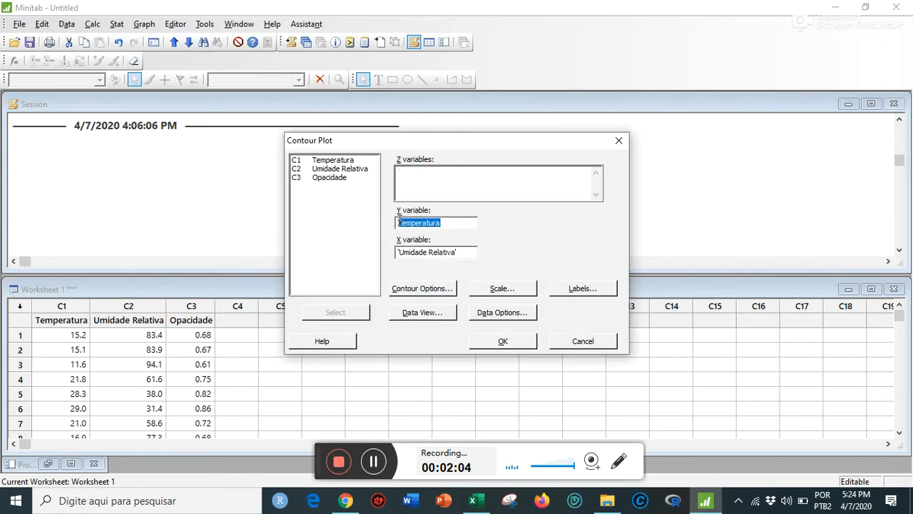
key(BackSpace)
drag(461, 253, 399, 253)
key(BackSpace)
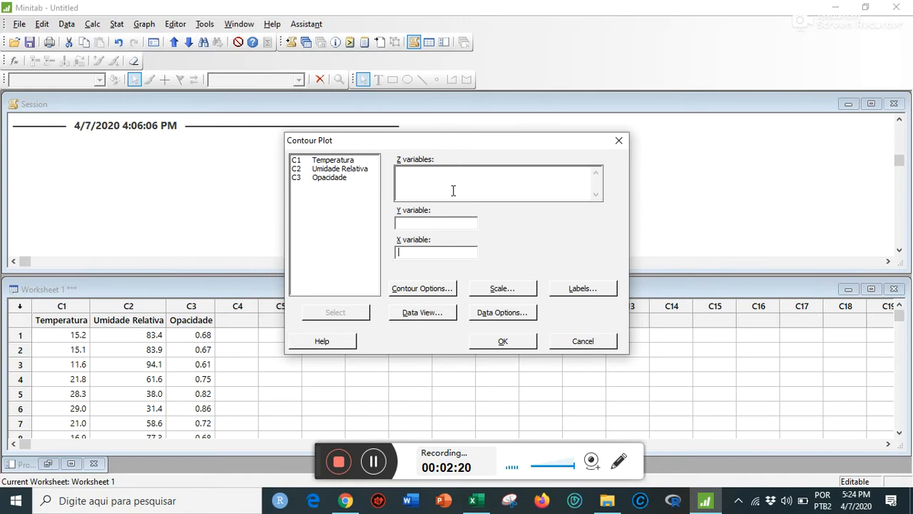
Step: Assign Opacidade as the contour plot's Z variable and leave the X variable empty
click(325, 178)
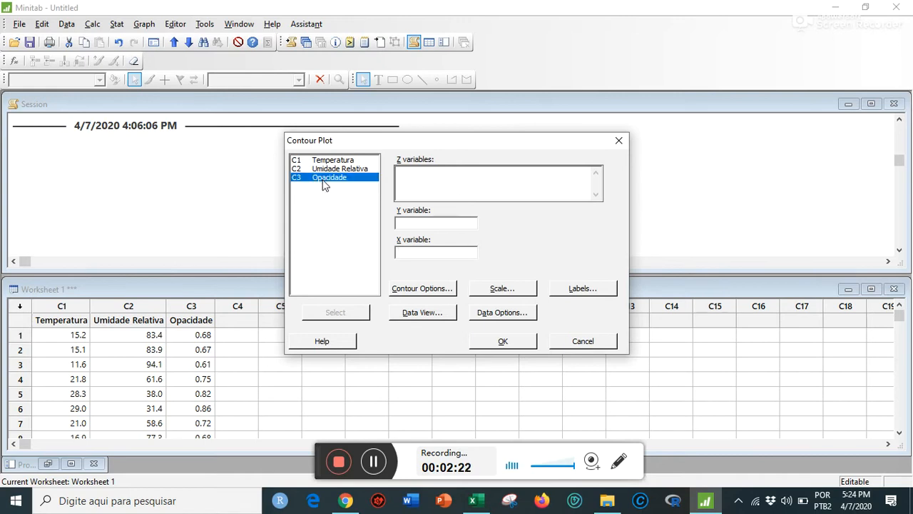
click(338, 319)
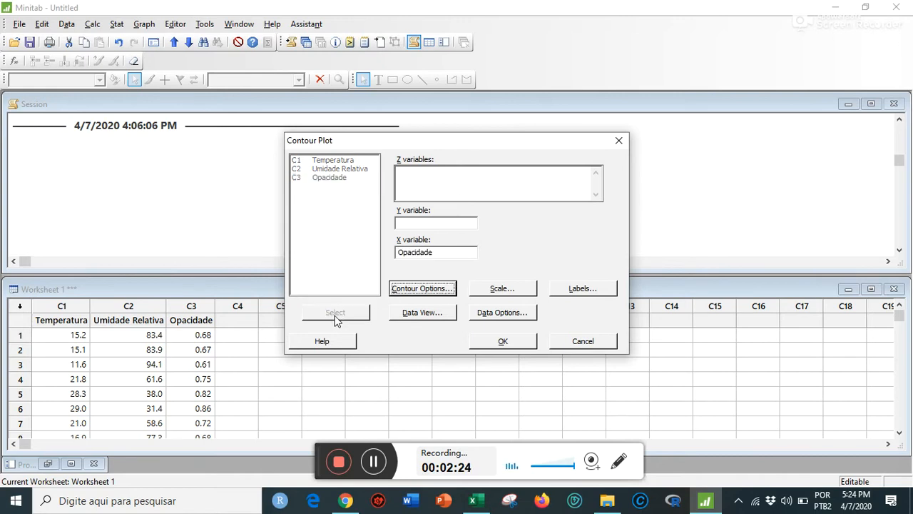
click(411, 183)
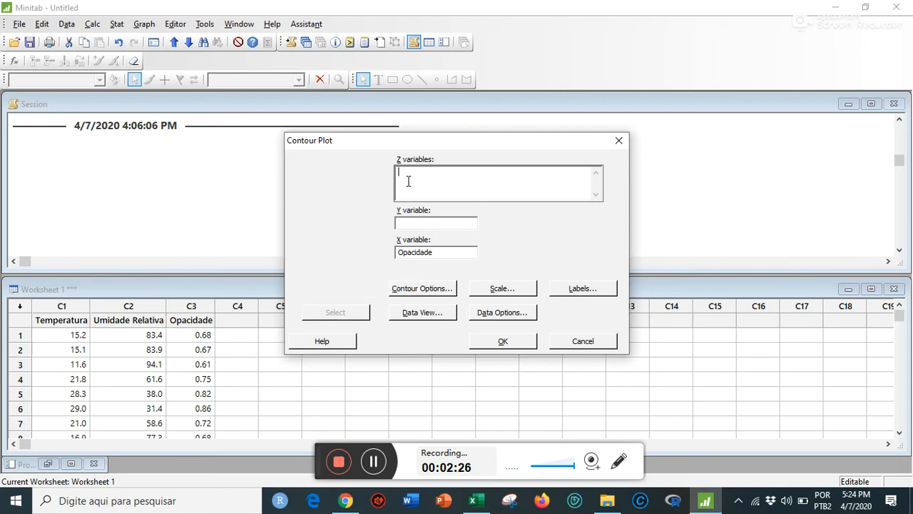
click(324, 179)
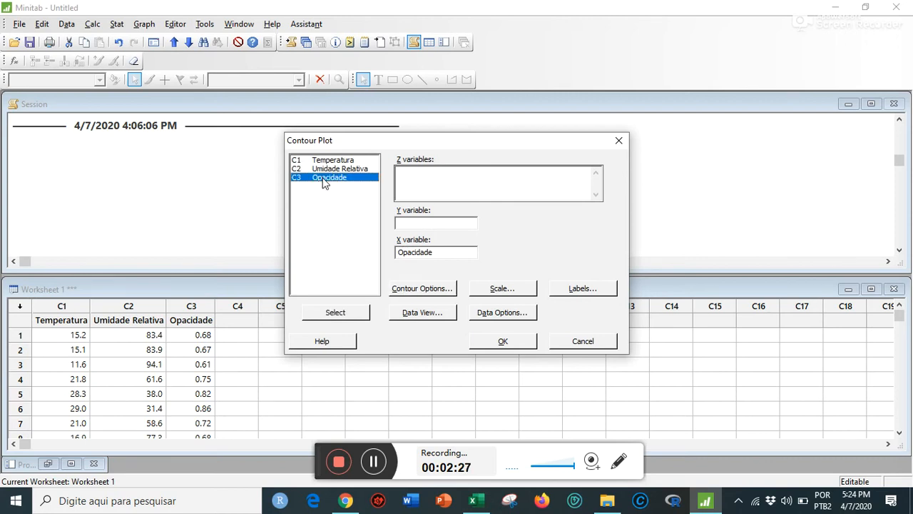
click(330, 315)
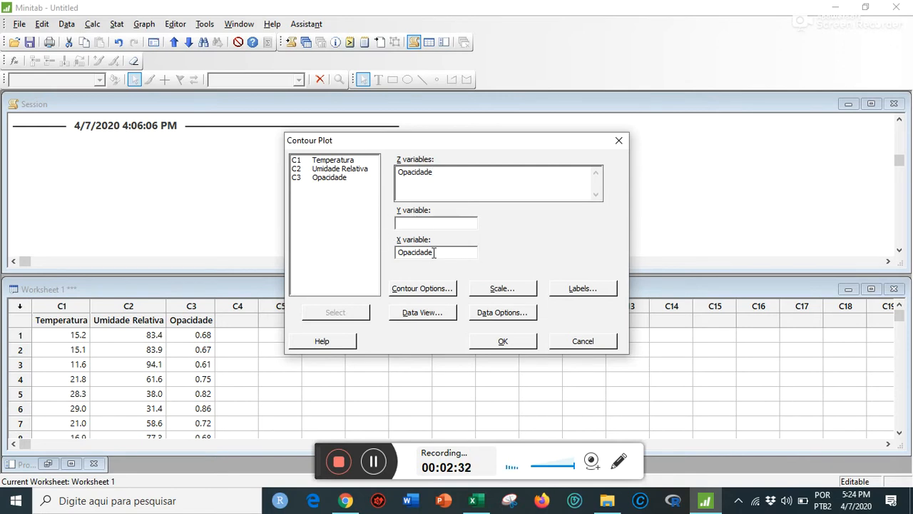
drag(435, 252, 386, 254)
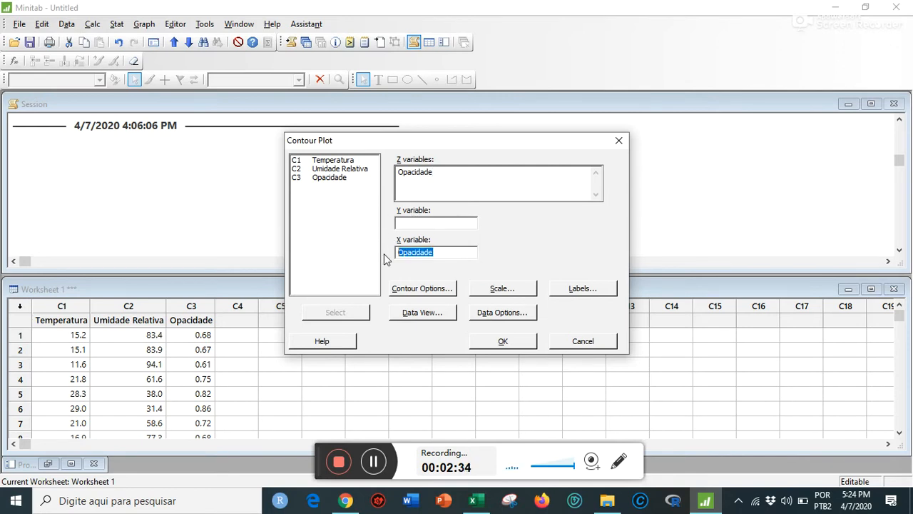
key(BackSpace)
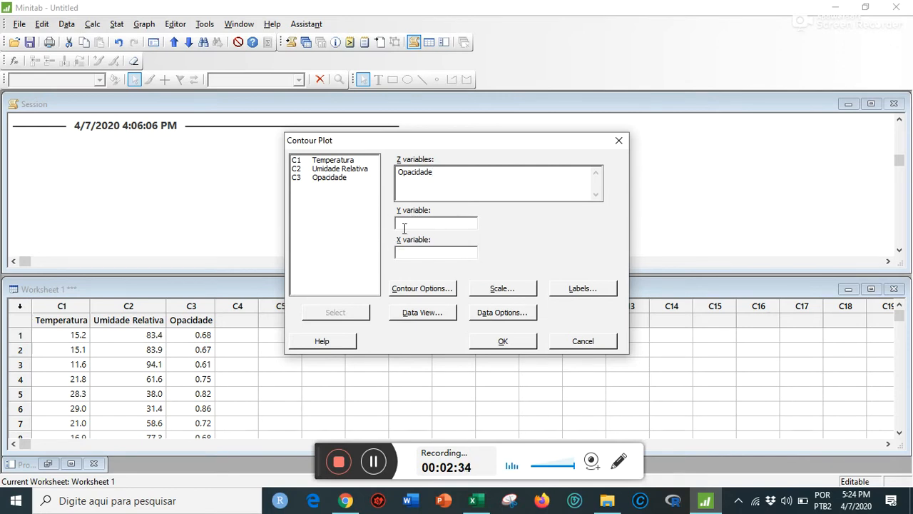
click(325, 161)
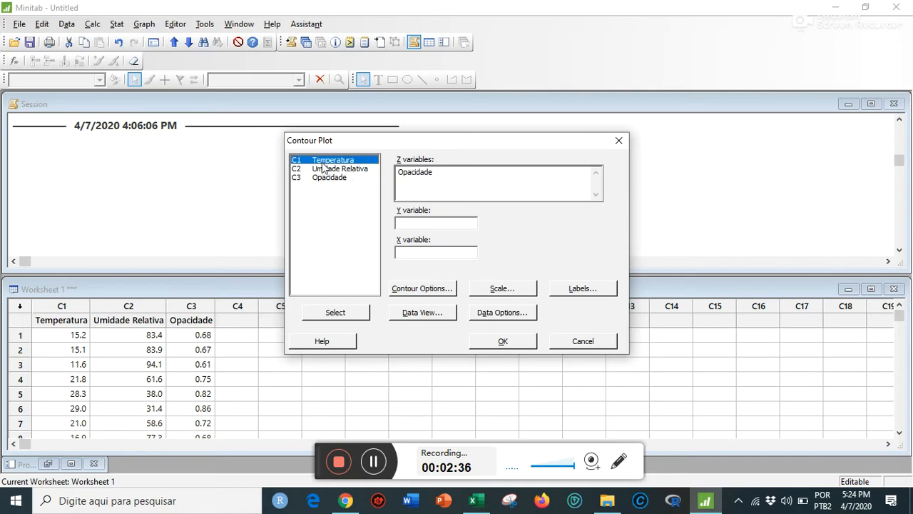
click(341, 314)
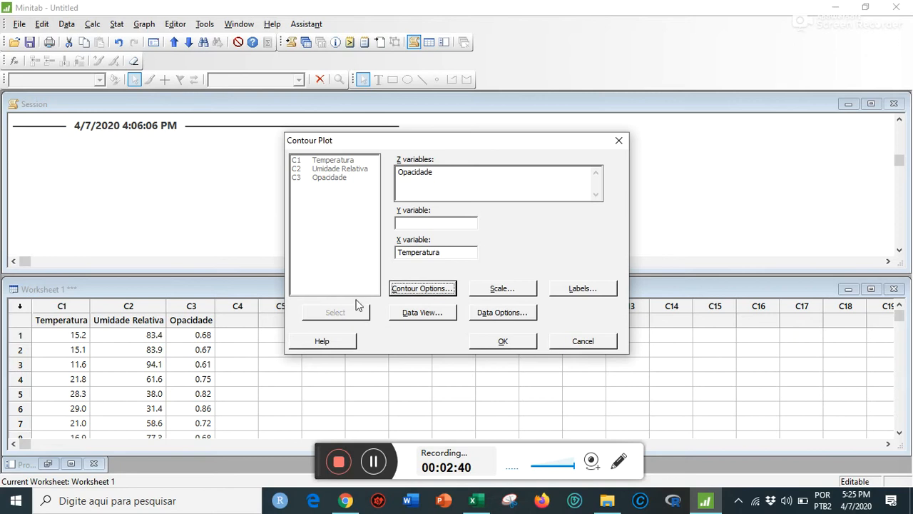
drag(441, 251, 374, 260)
key(BackSpace)
Step: Assign Temperatura as the Y variable and Umidade Relativa as the X variable of the contour plot
click(404, 222)
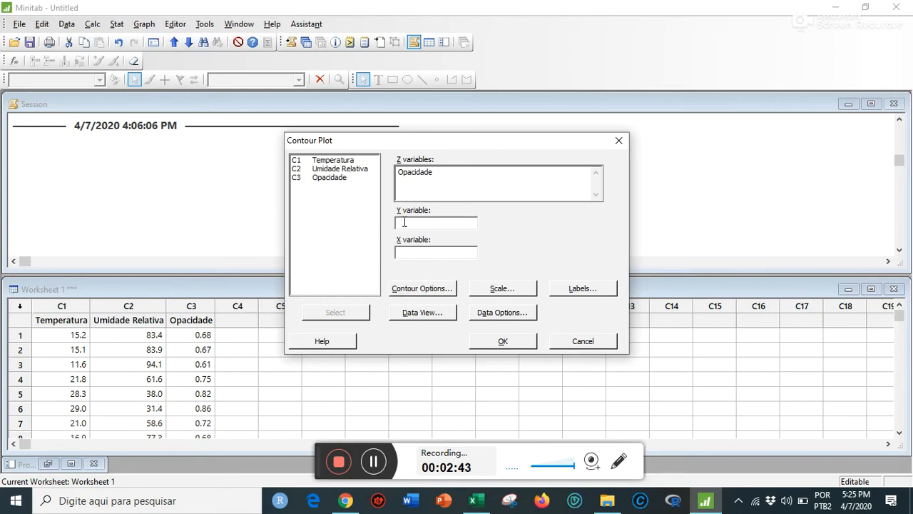
click(333, 163)
click(319, 314)
click(401, 252)
click(364, 169)
click(339, 314)
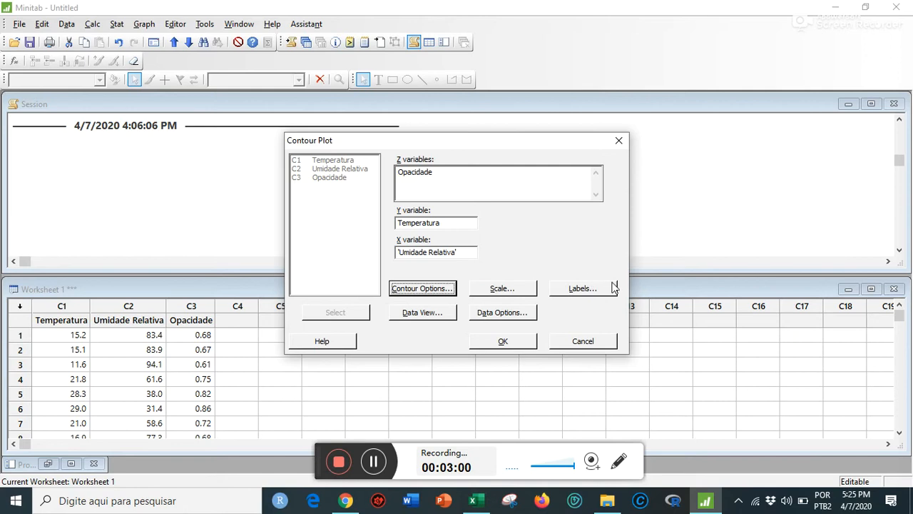
Step: Create the contour plot with area and contour lines displayed, and move its graph window toward the middle of the workspace
click(584, 289)
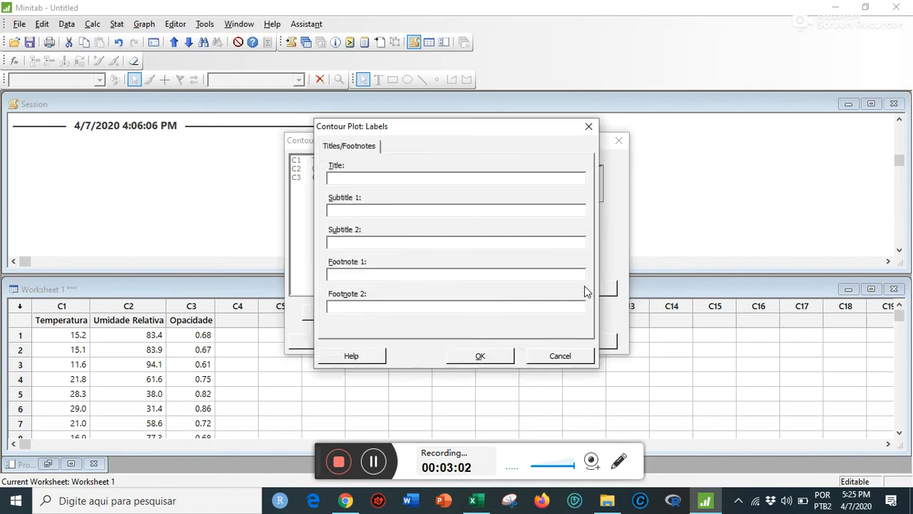
click(588, 126)
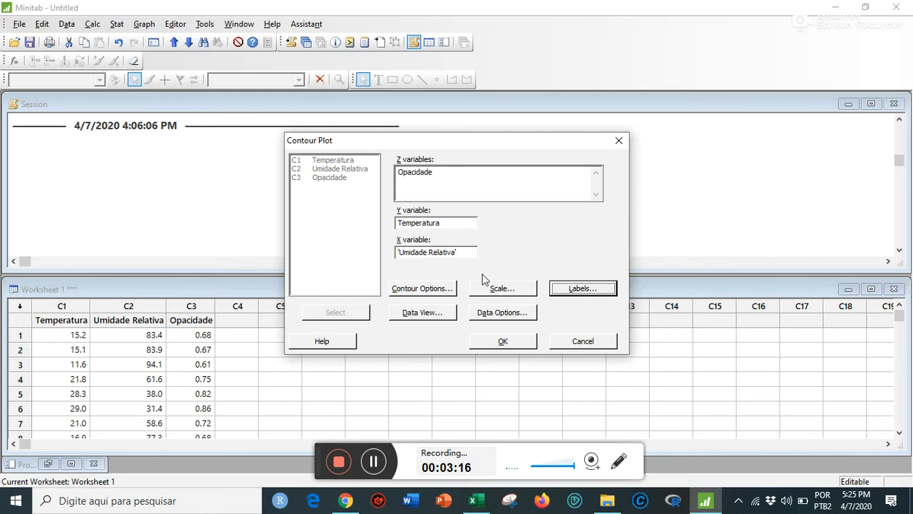
click(426, 315)
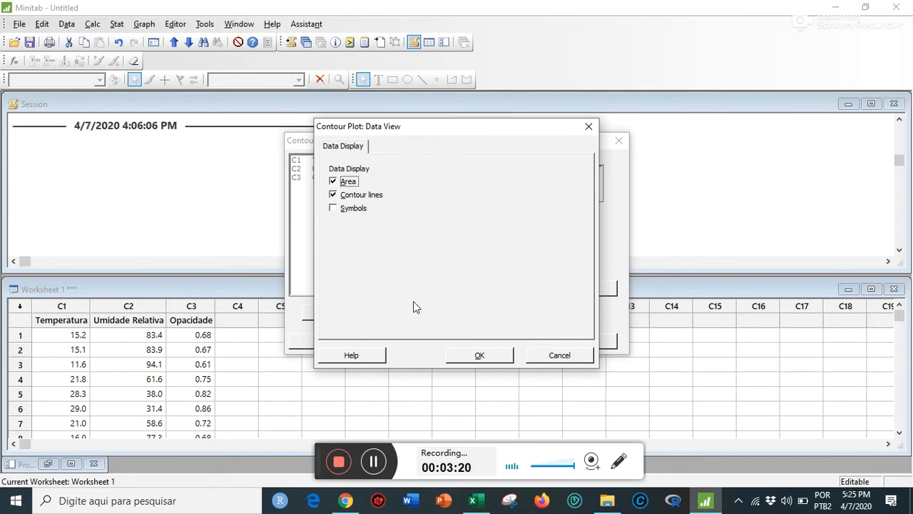
click(334, 196)
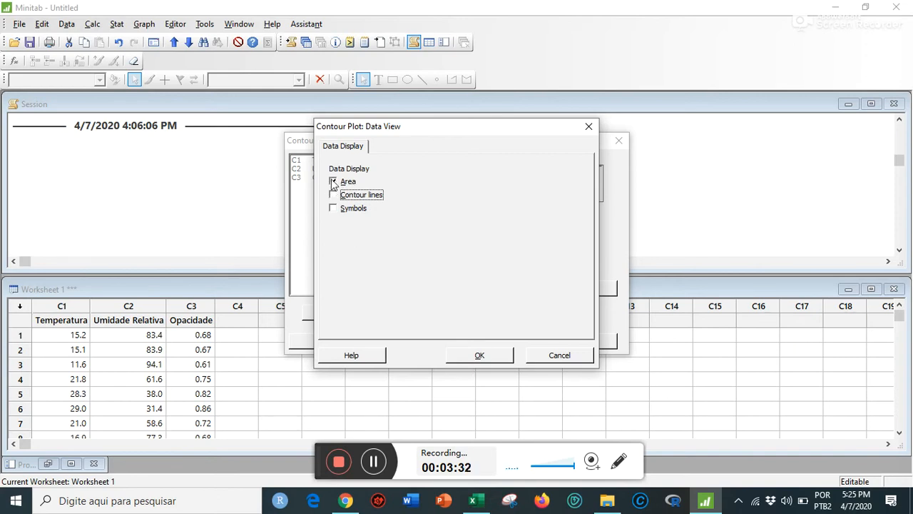
click(333, 196)
click(479, 359)
click(503, 342)
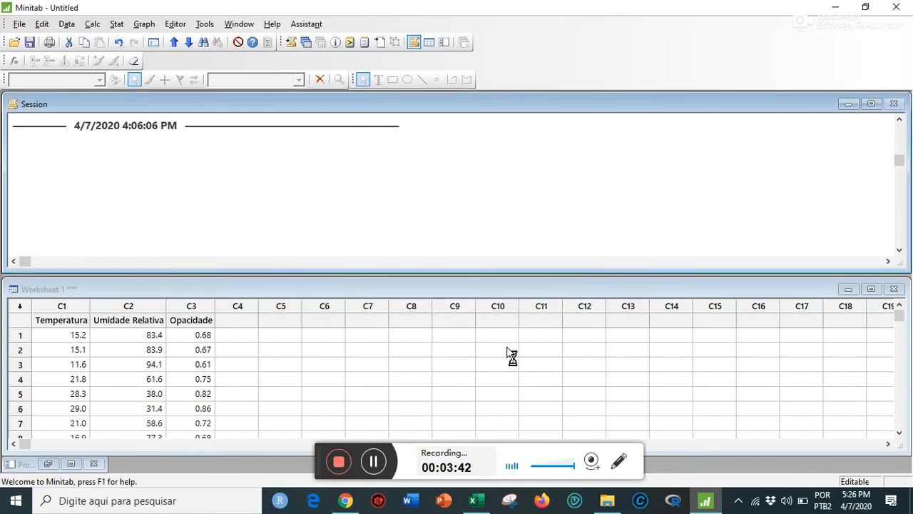
drag(202, 105, 466, 140)
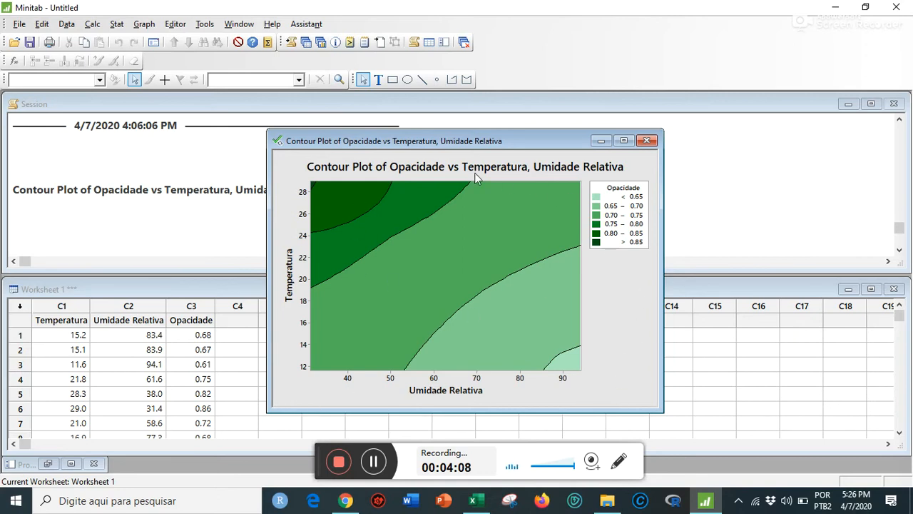
Step: Give the graph region a custom fill pattern with a white background color
double_click(299, 385)
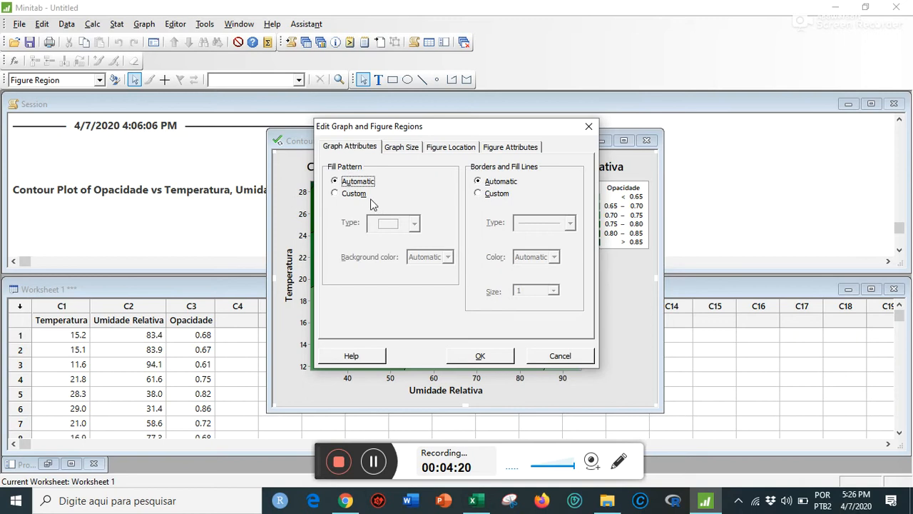
click(336, 194)
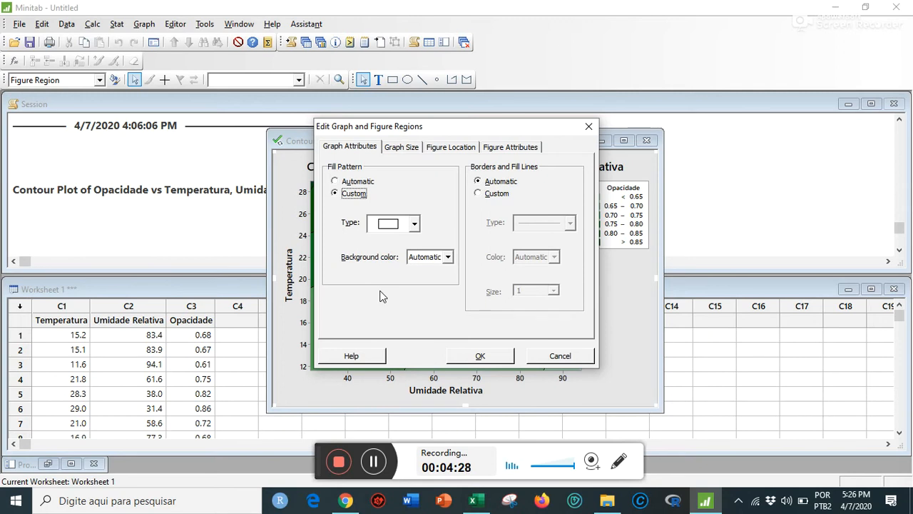
click(447, 259)
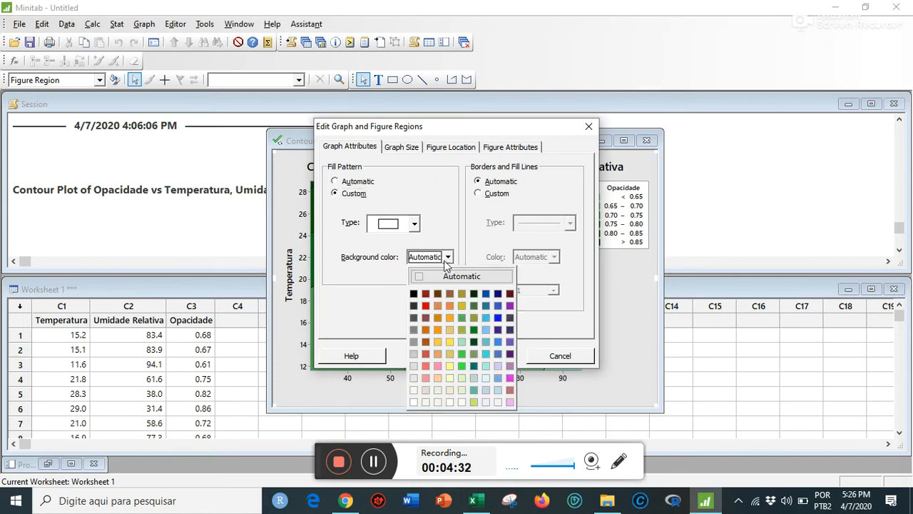
click(415, 402)
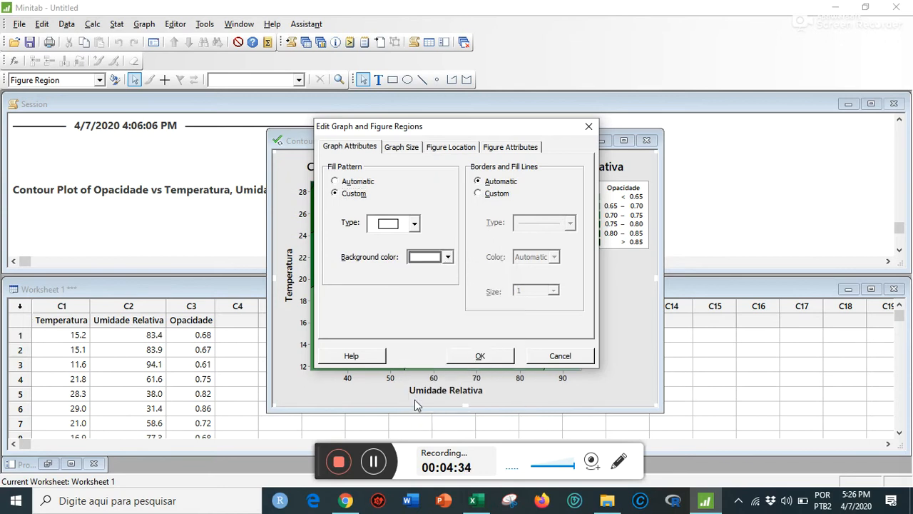
Step: Set the graph region's borders and fill lines to custom white and apply the region changes
click(488, 196)
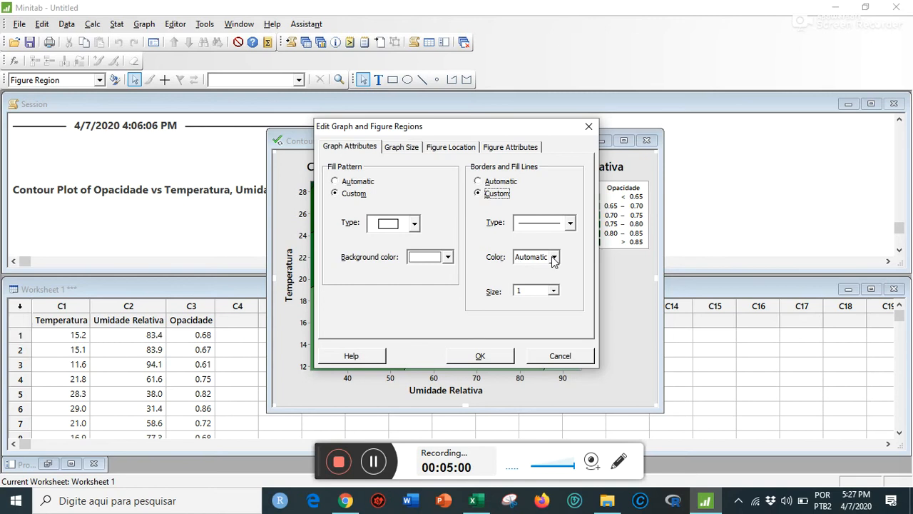
click(553, 259)
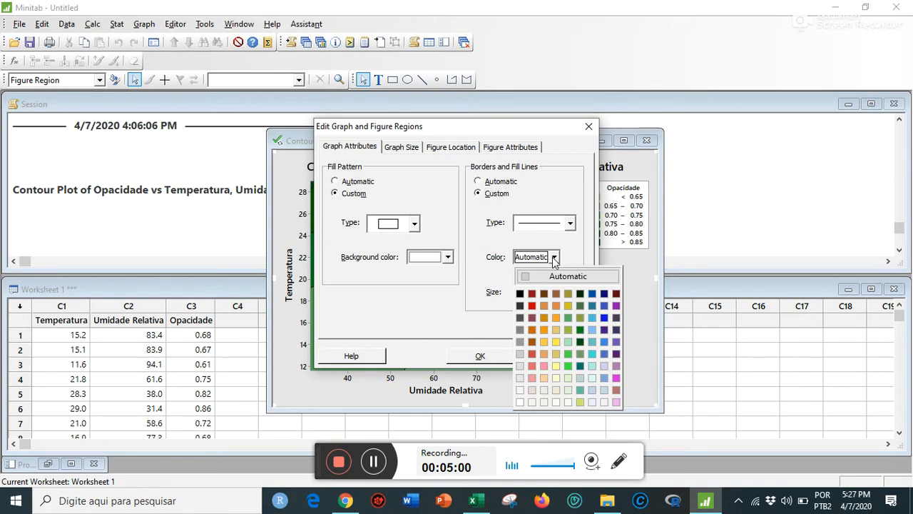
click(520, 401)
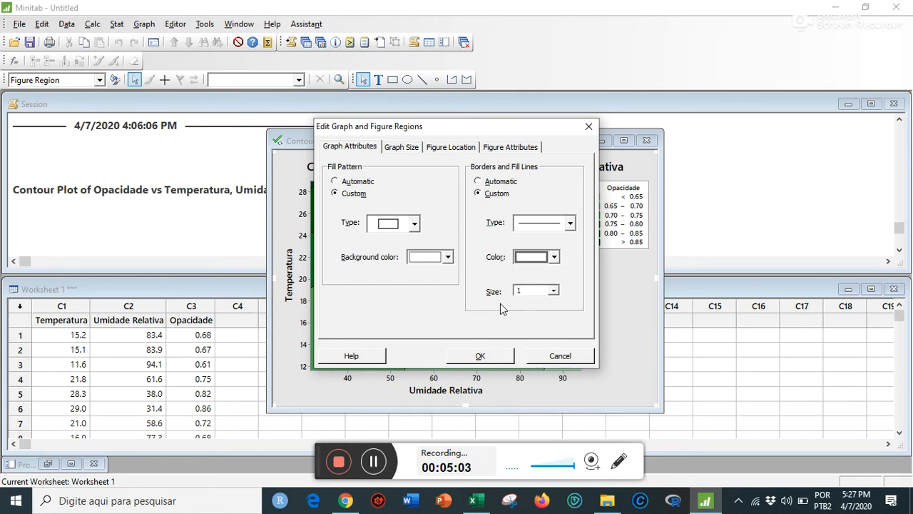
click(482, 358)
click(481, 357)
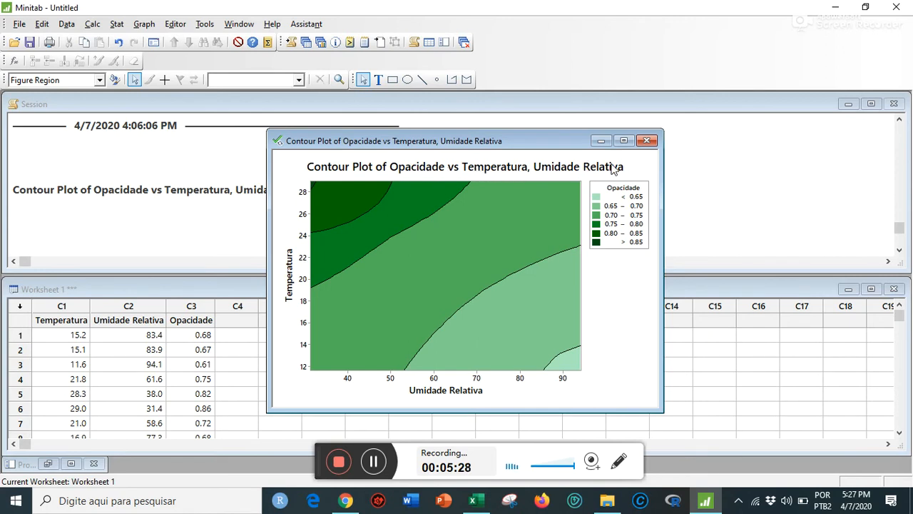
Step: Set the graph title's font size to 12
click(421, 173)
double_click(421, 174)
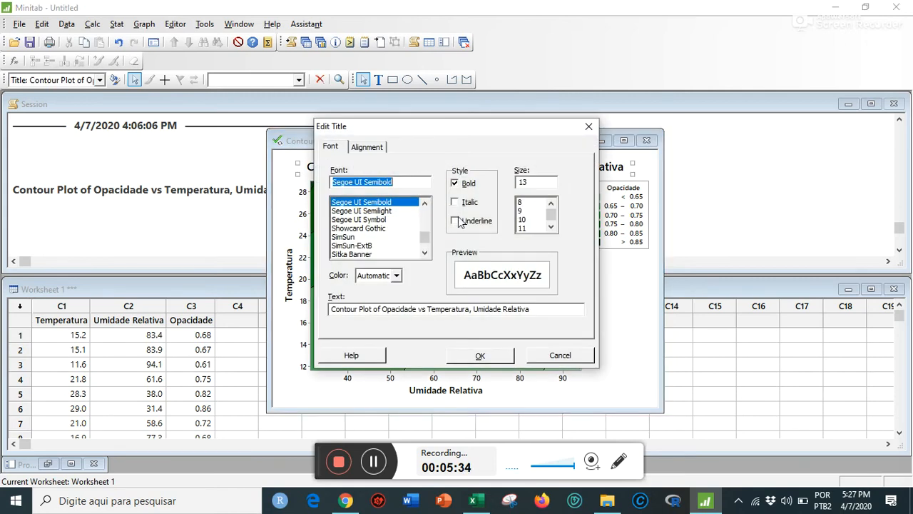
click(552, 226)
click(553, 226)
click(525, 219)
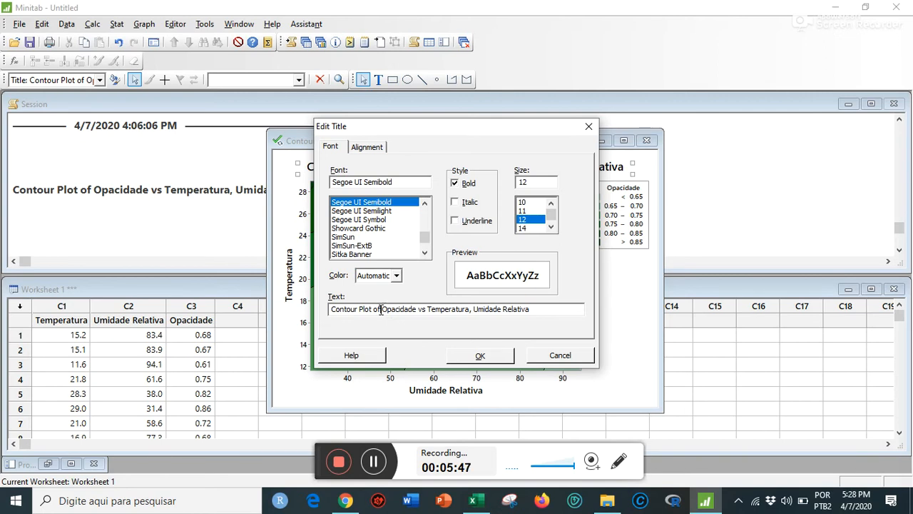
Step: Shorten the graph title to "Opacidade vs Temperatura, Umidade Relativa" and apply the title changes
key(BackSpace)
key(BackSpace)
key(BackSpace)
key(BackSpace)
key(BackSpace)
key(BackSpace)
key(BackSpace)
key(BackSpace)
key(BackSpace)
key(BackSpace)
key(BackSpace)
key(BackSpace)
key(BackSpace)
key(BackSpace)
key(BackSpace)
key(BackSpace)
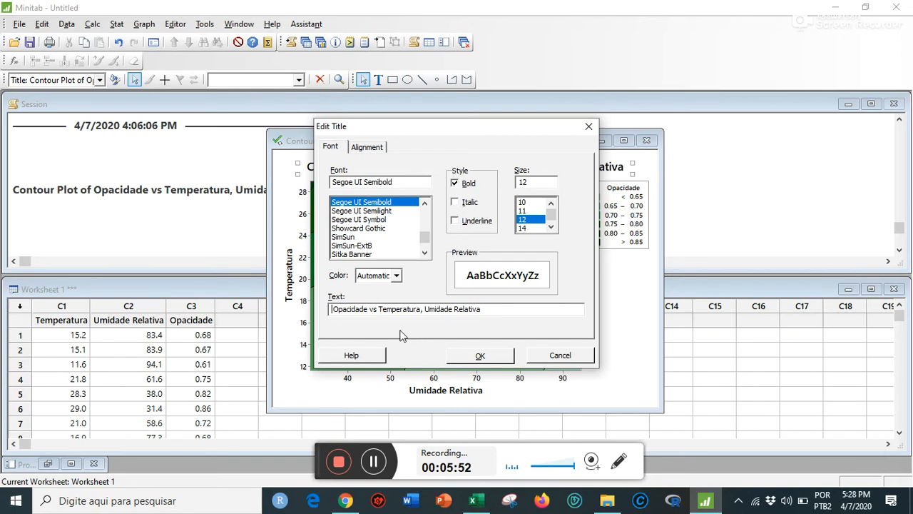
click(480, 356)
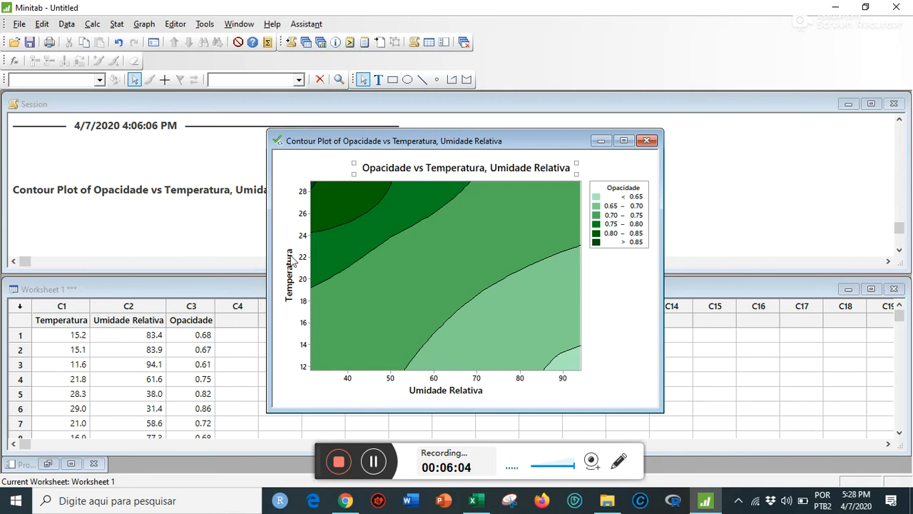
Step: Change the horizontal axis label's text to "Umidade Relativa%" and apply it
double_click(460, 391)
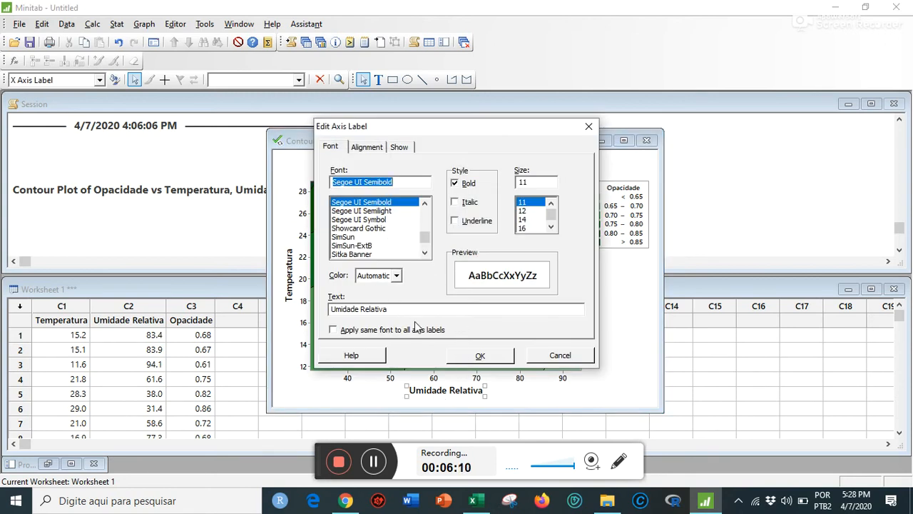
click(392, 309)
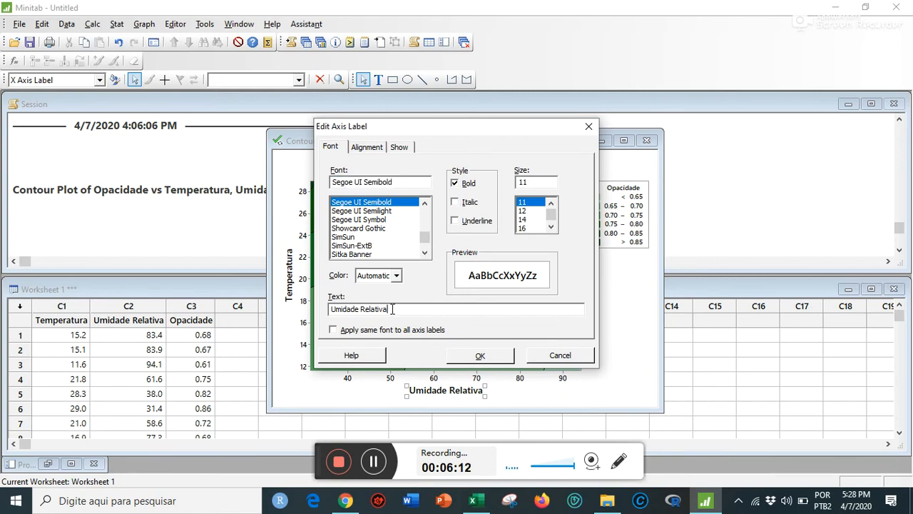
text(%)
click(481, 356)
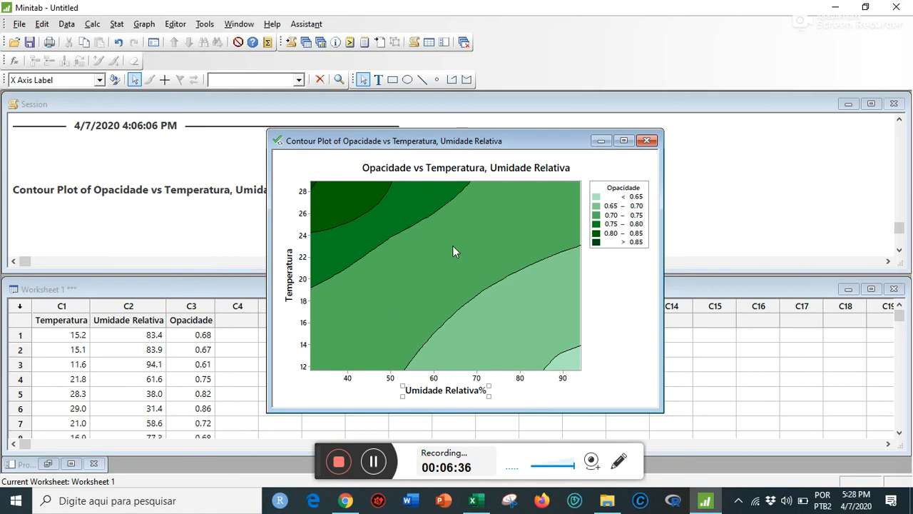
Step: Open the contour area's fill settings and set the one-color ramp to Gray
mouse_move(389, 318)
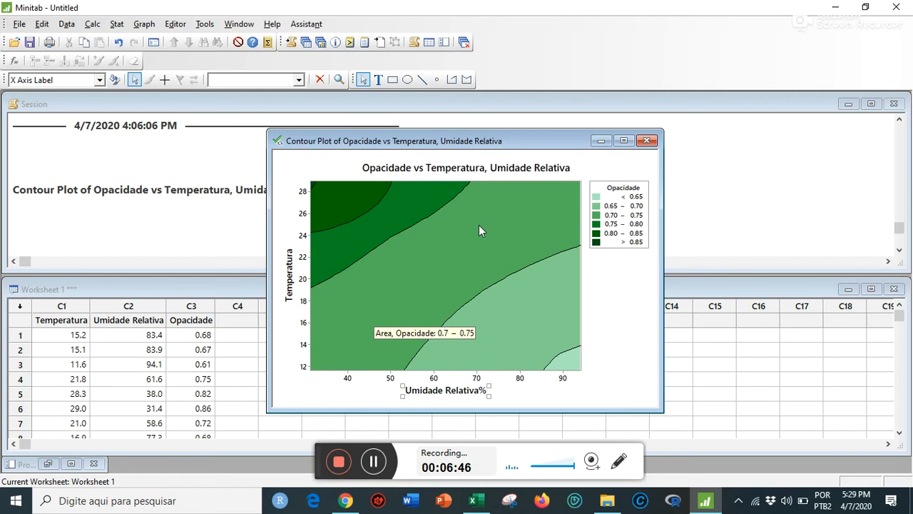
double_click(428, 264)
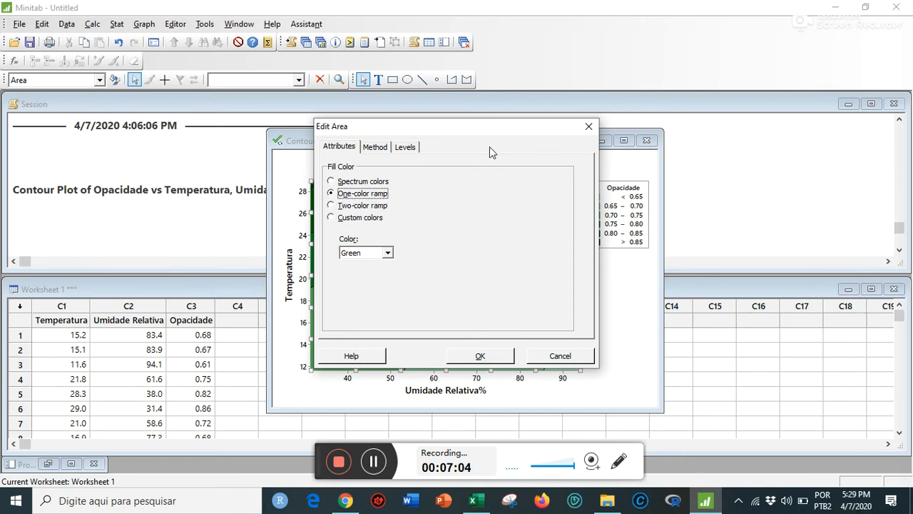
drag(464, 134, 646, 130)
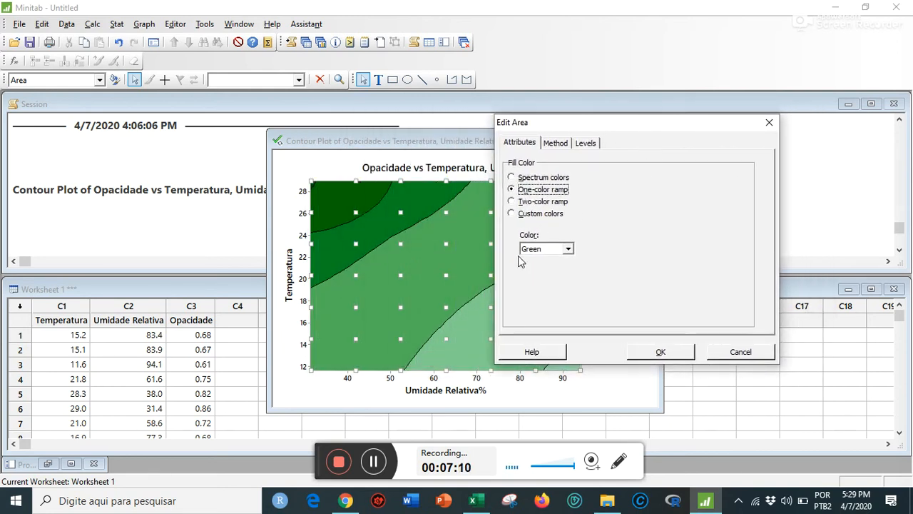
click(568, 249)
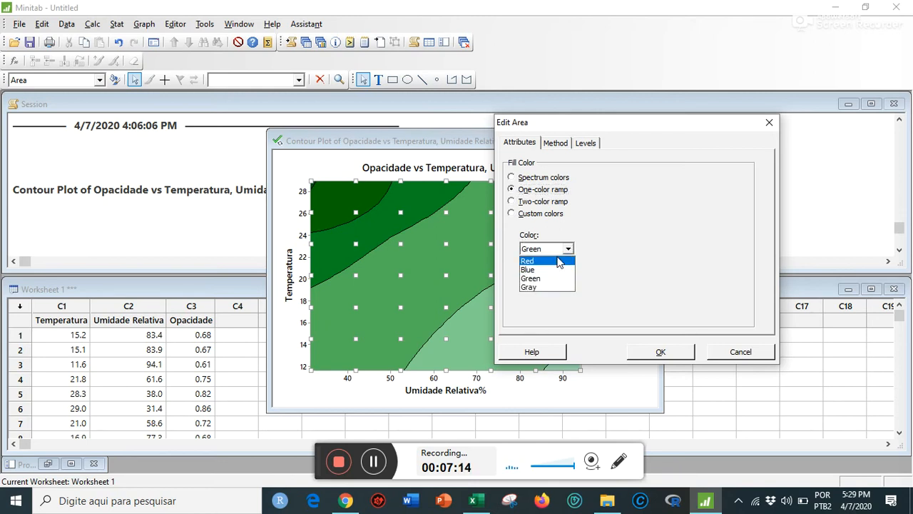
click(530, 288)
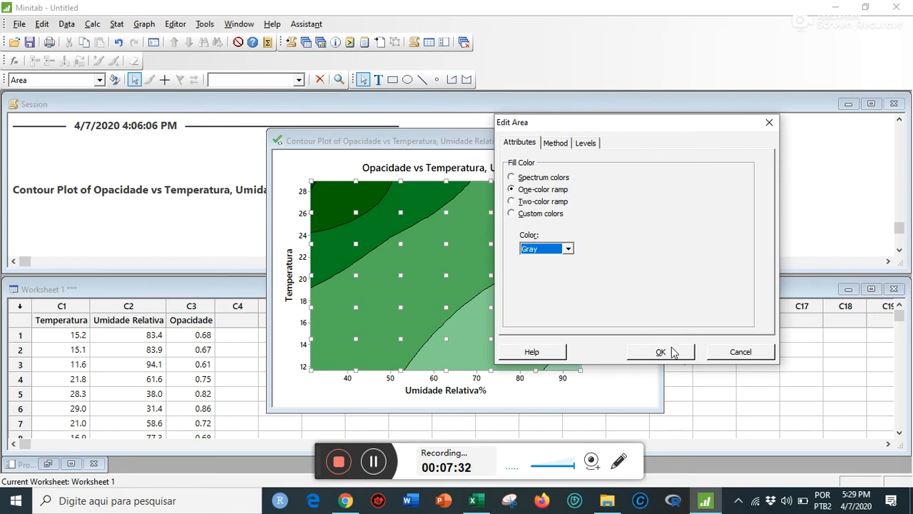
Step: Check the two-color ramp and custom color options, and apply the one-color ramp to the contour areas
click(512, 202)
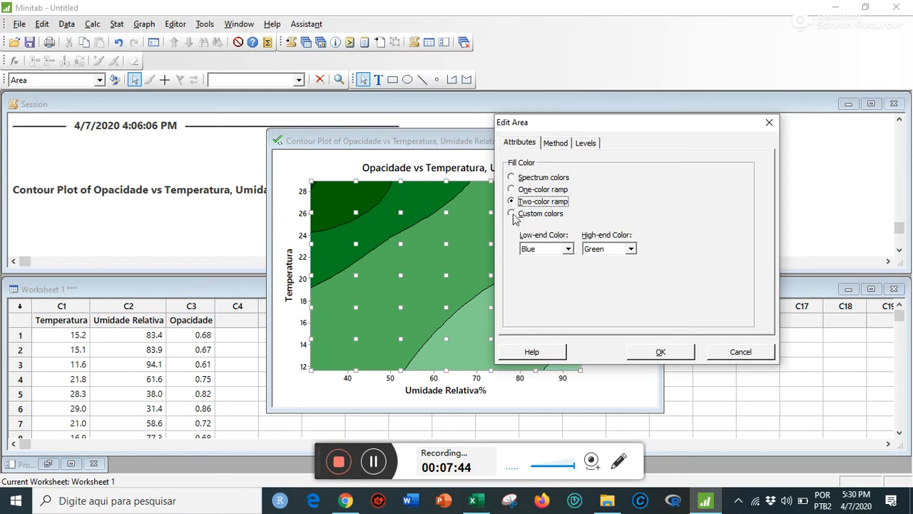
click(513, 214)
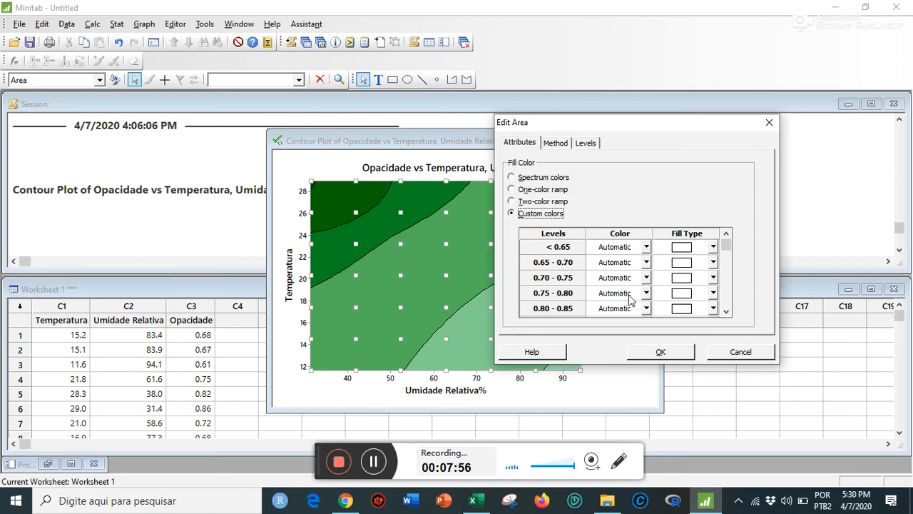
click(512, 190)
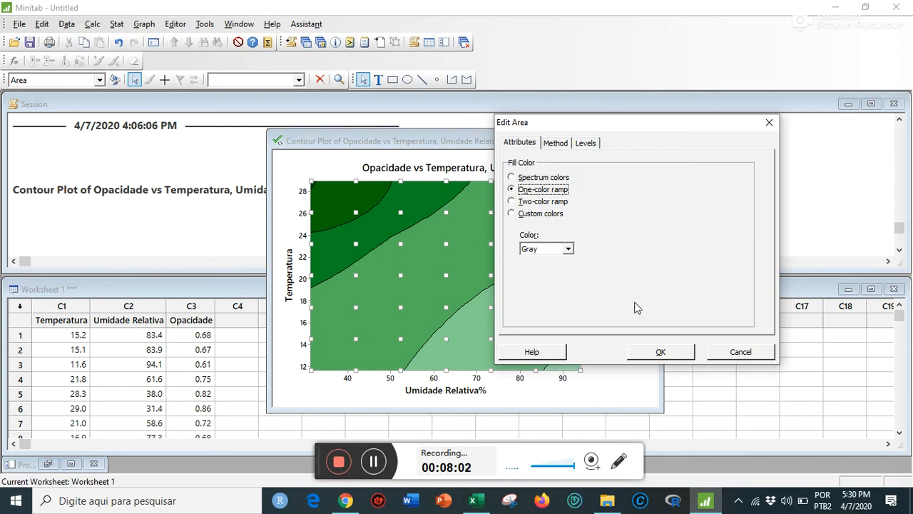
click(664, 352)
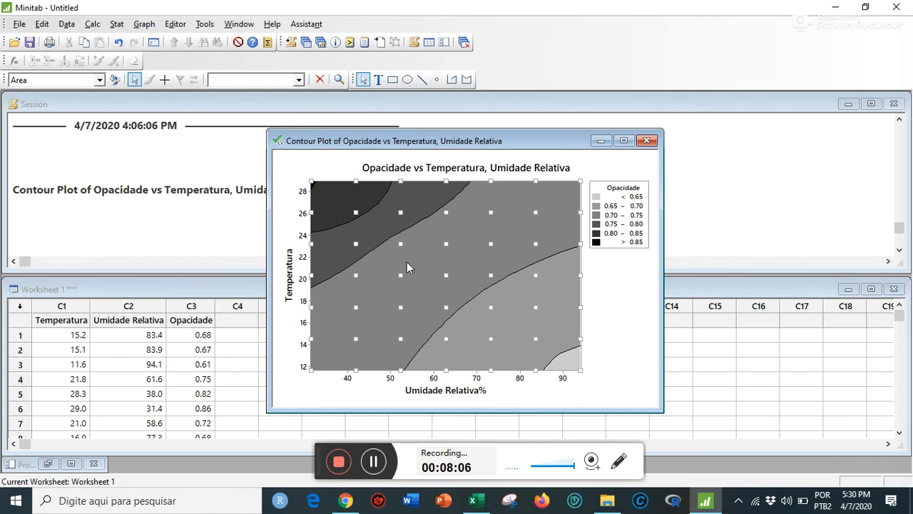
click(619, 345)
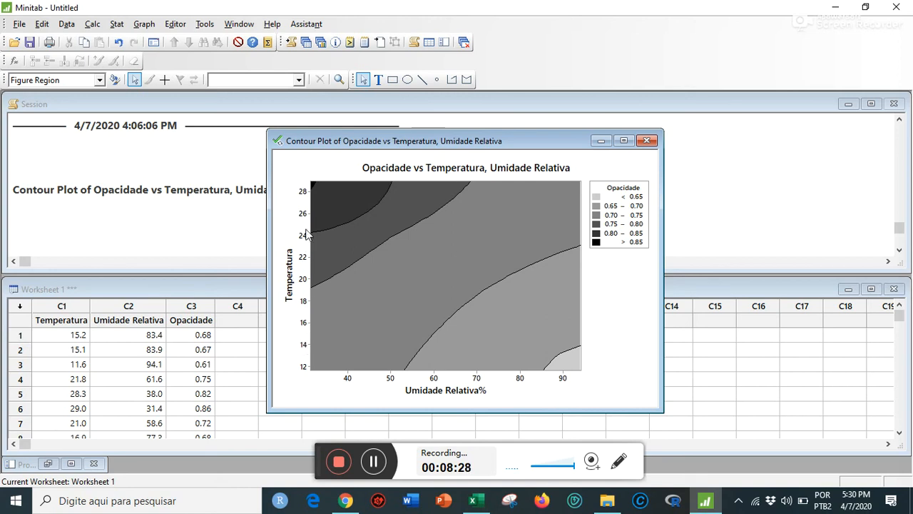
Step: Give the vertical scale's lines a custom black color and apply the same attributes to all scales
click(306, 347)
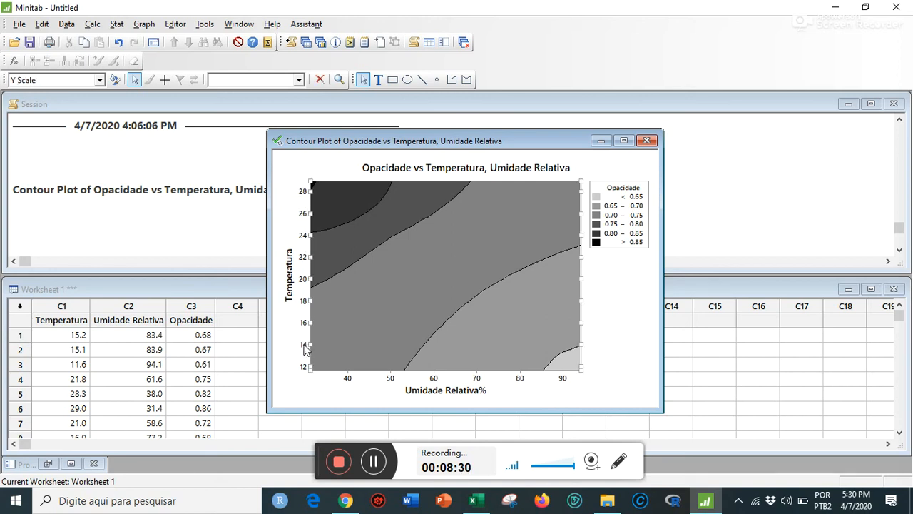
double_click(306, 347)
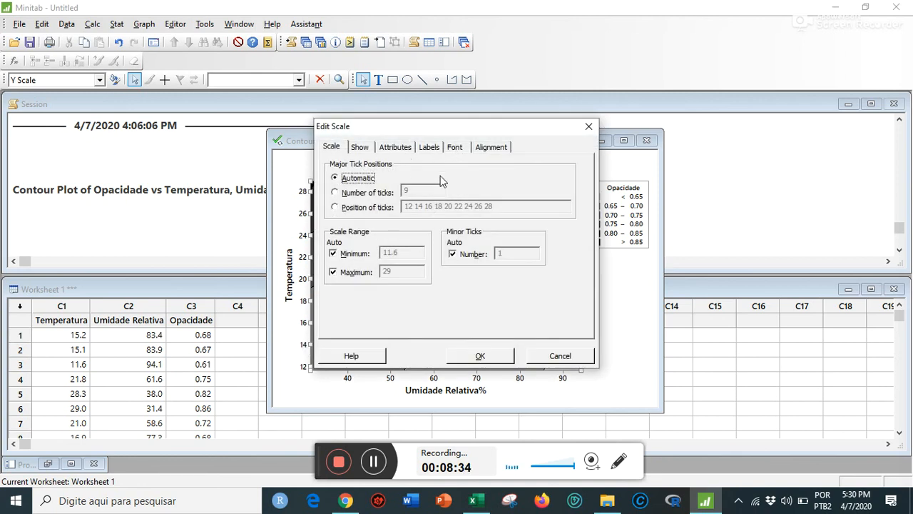
click(363, 148)
click(395, 148)
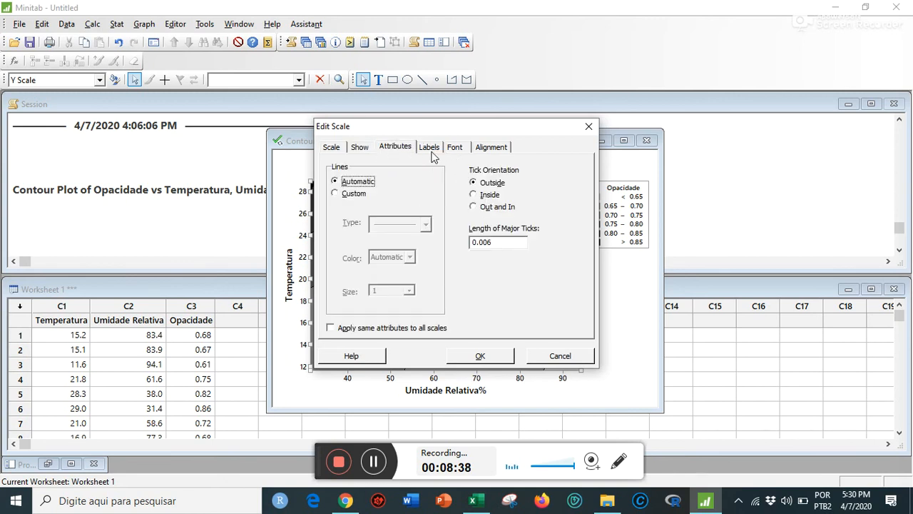
click(333, 195)
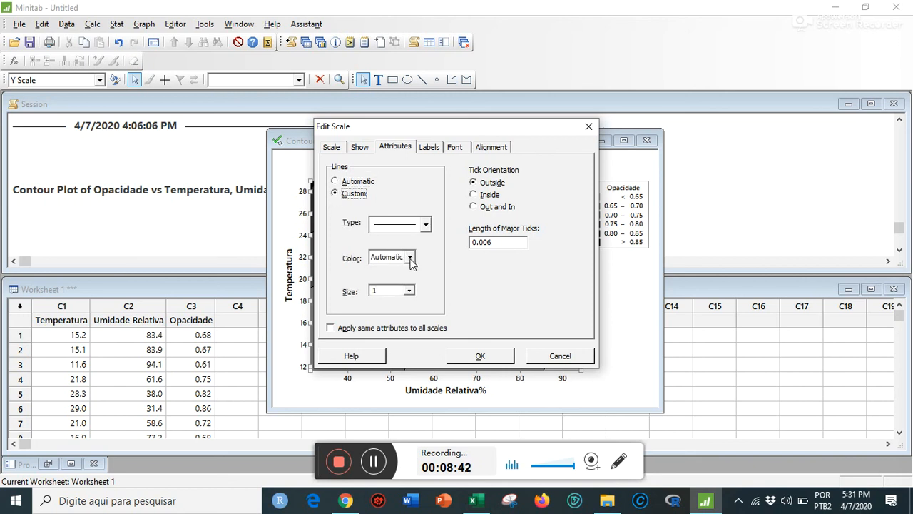
click(411, 257)
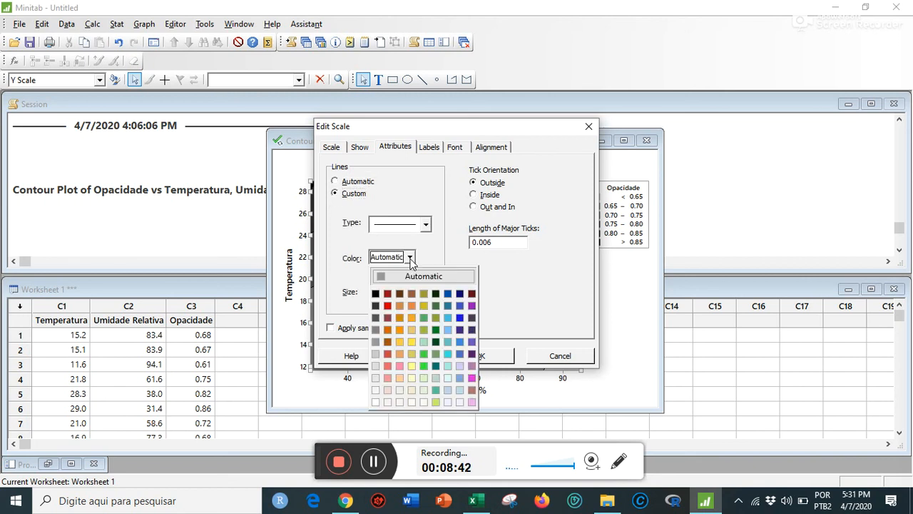
click(376, 295)
click(330, 328)
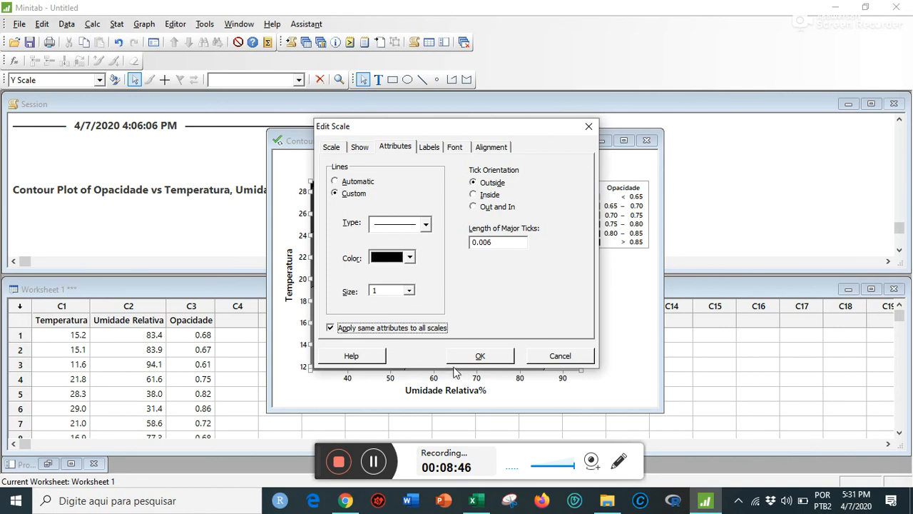
click(476, 359)
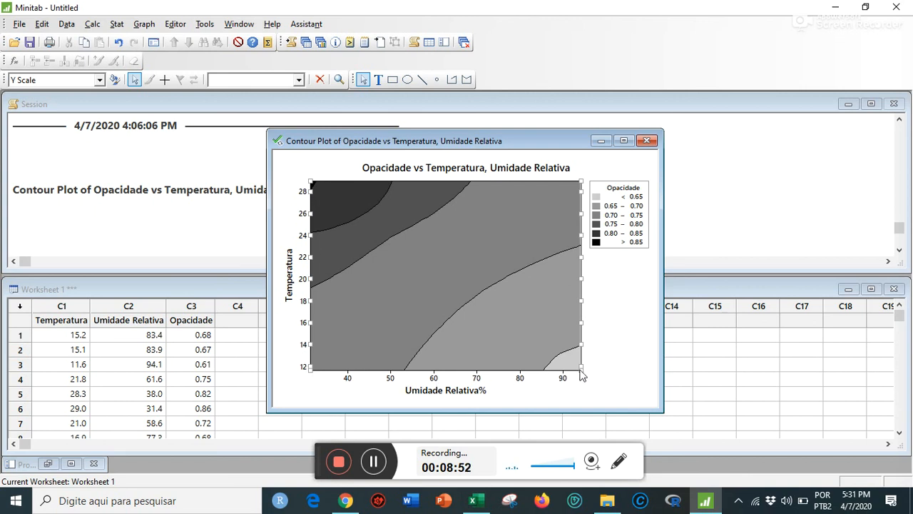
click(318, 399)
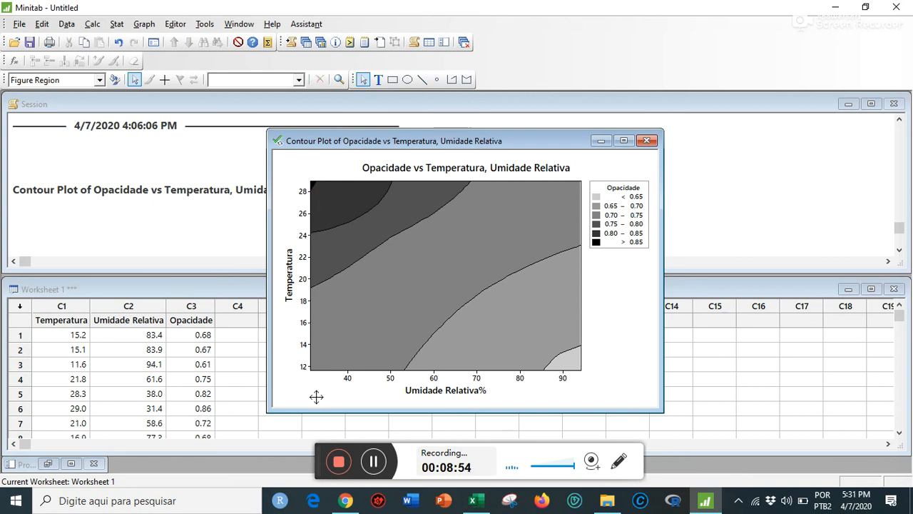
Step: Make the vertical scale's tick labels bold at size 12 and apply the same font to all tick labels
double_click(307, 327)
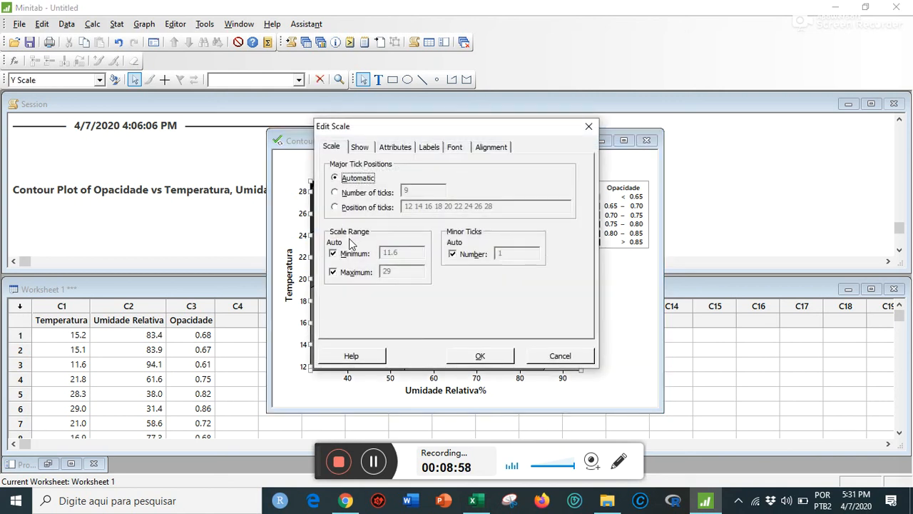
click(397, 147)
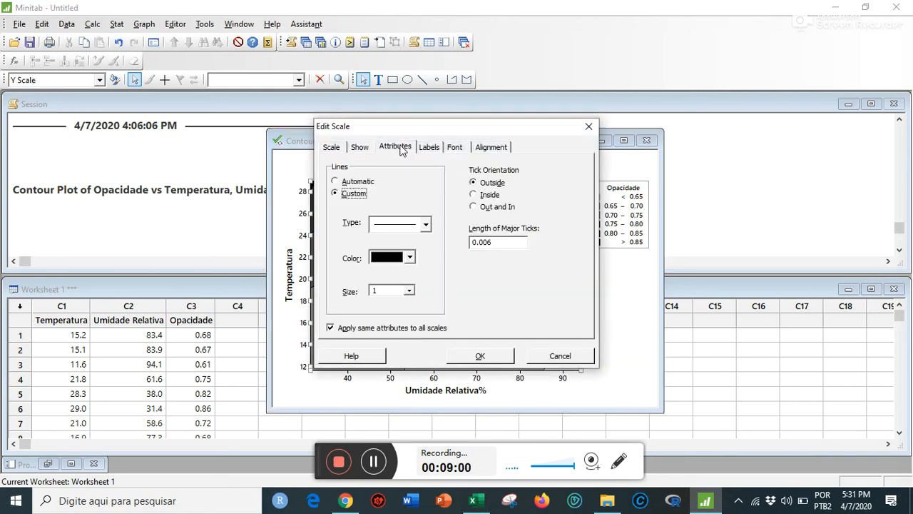
click(335, 182)
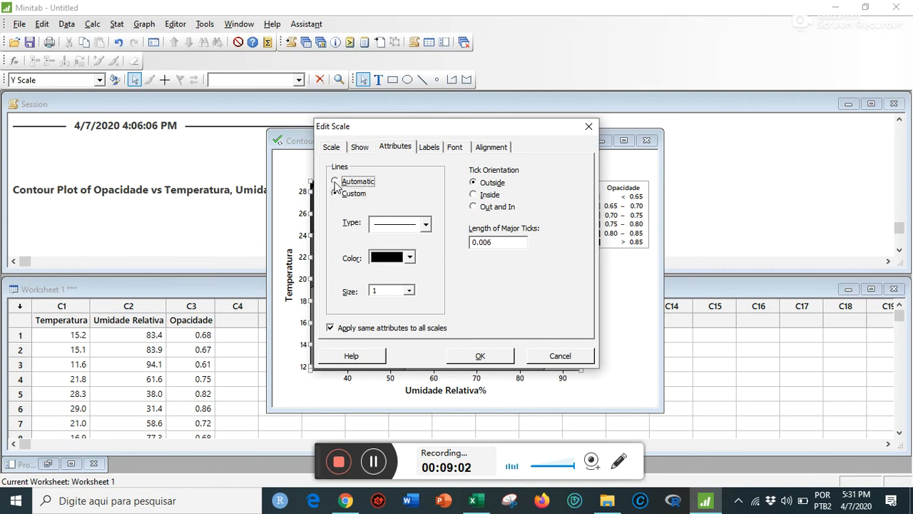
click(336, 193)
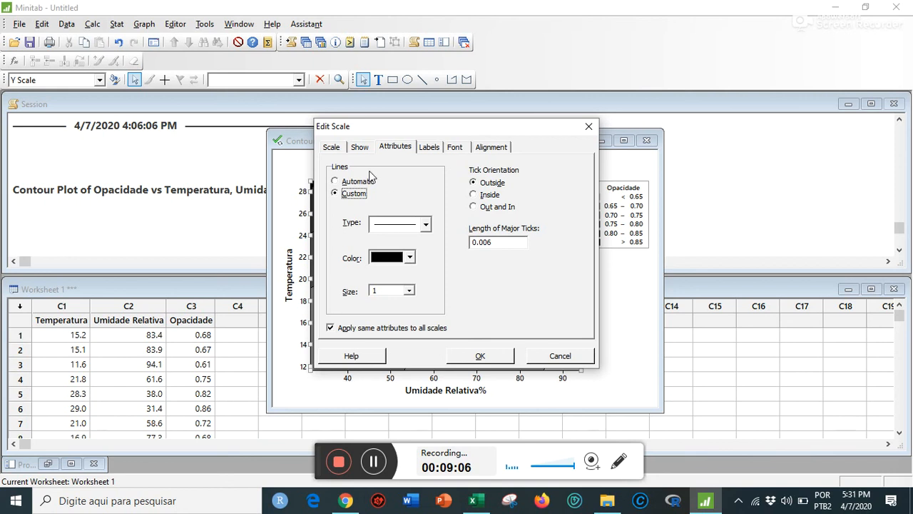
click(455, 147)
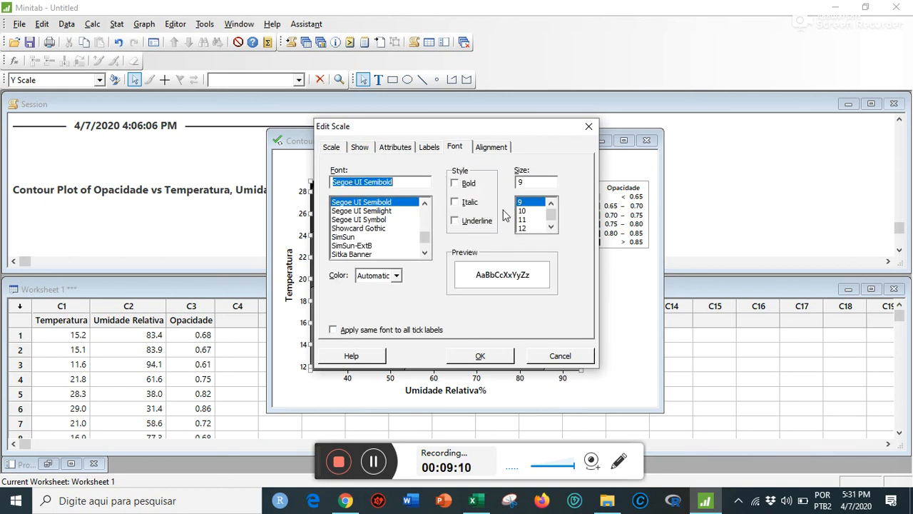
click(455, 184)
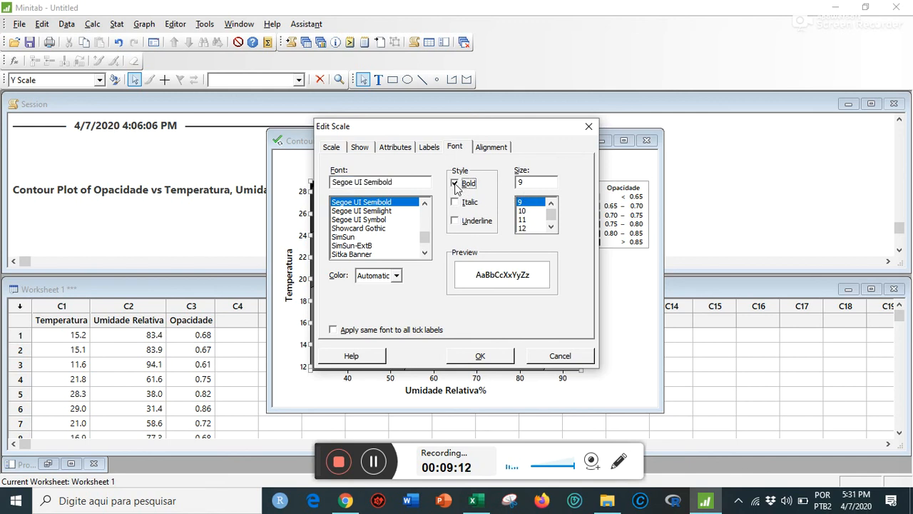
click(525, 228)
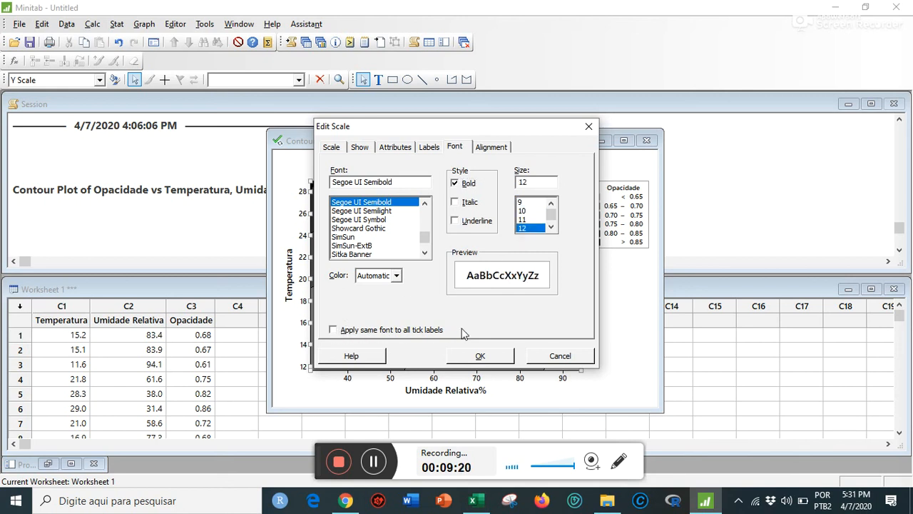
click(333, 331)
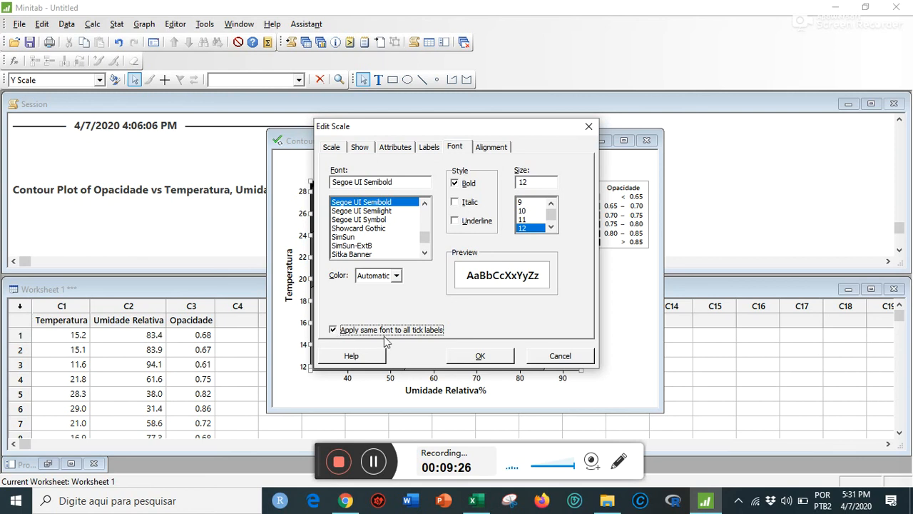
click(480, 359)
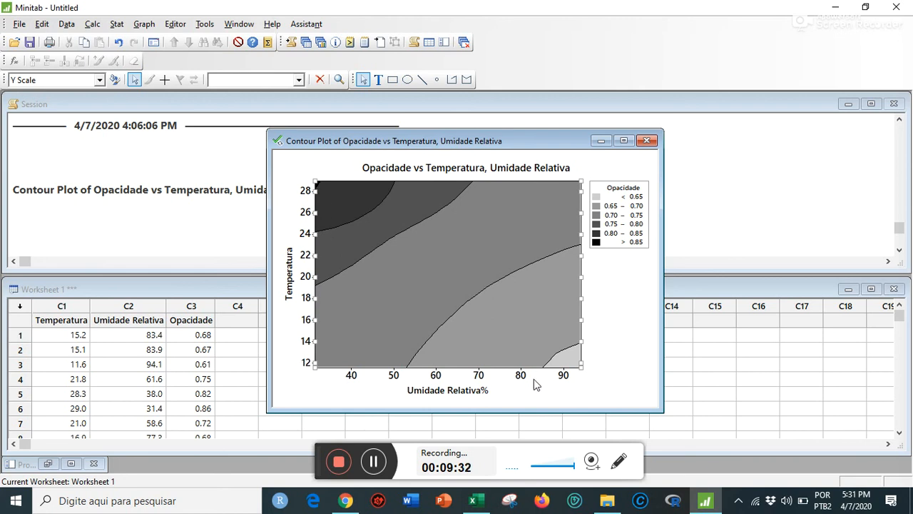
click(341, 394)
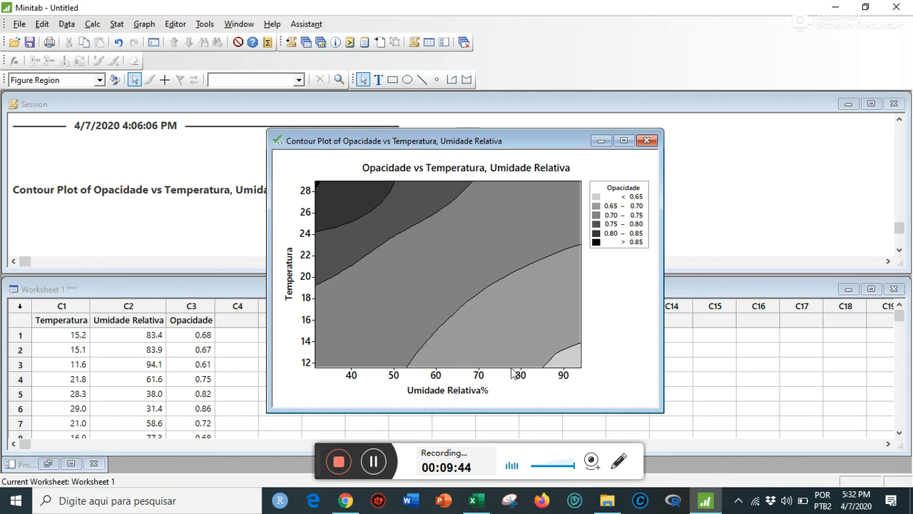
mouse_move(544, 261)
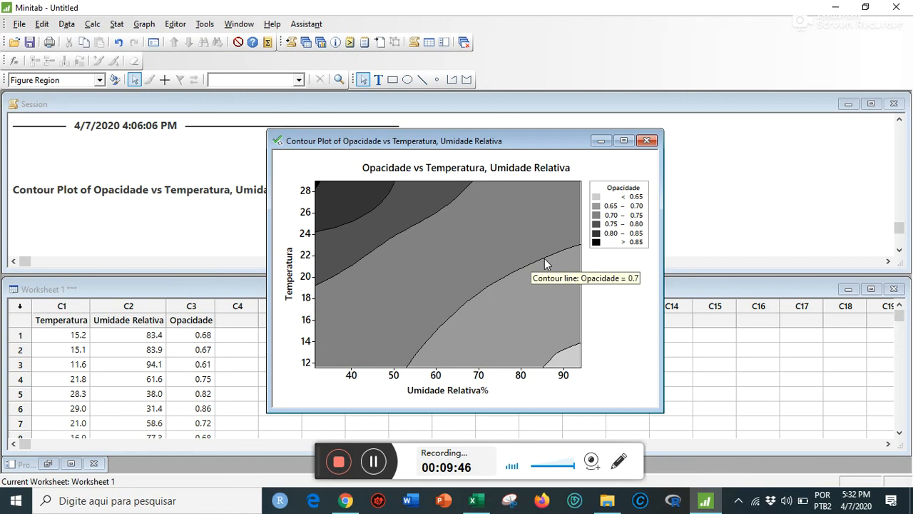